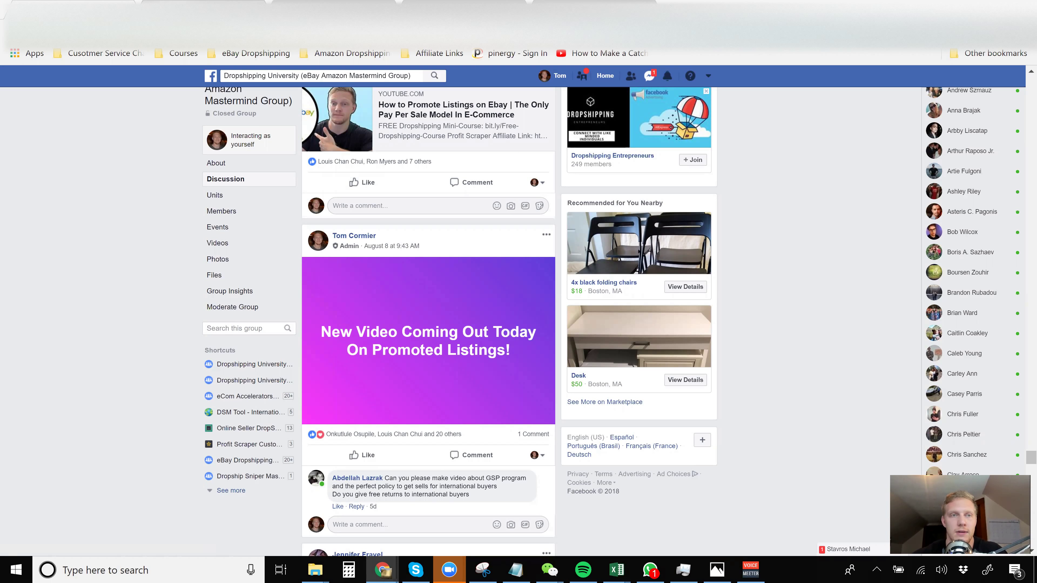
# Switch to the eBay home page and open the account settings
pyautogui.hotkey('ctrl', 'Tab')
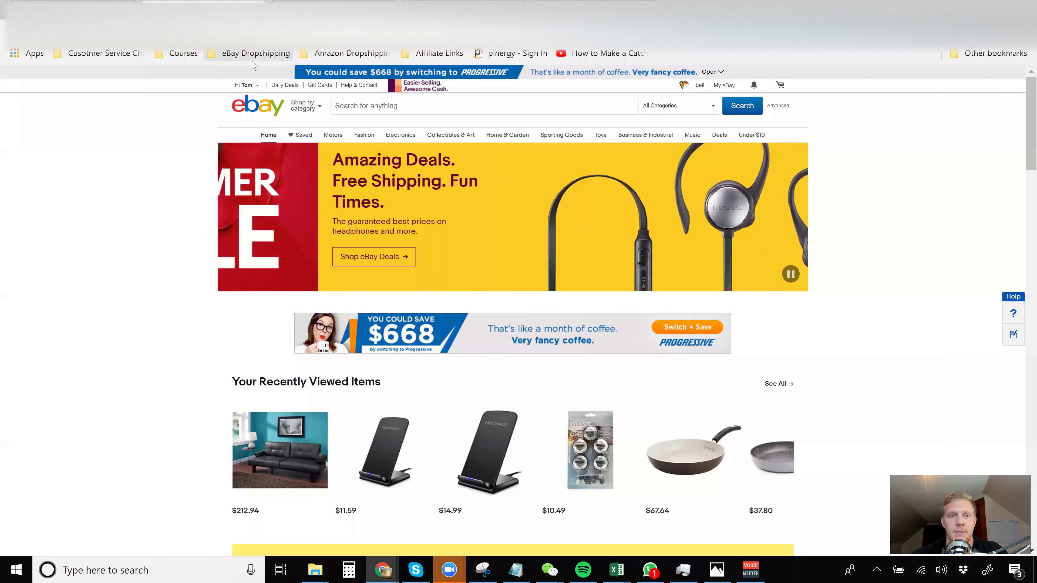
pyautogui.moveTo(257, 91)
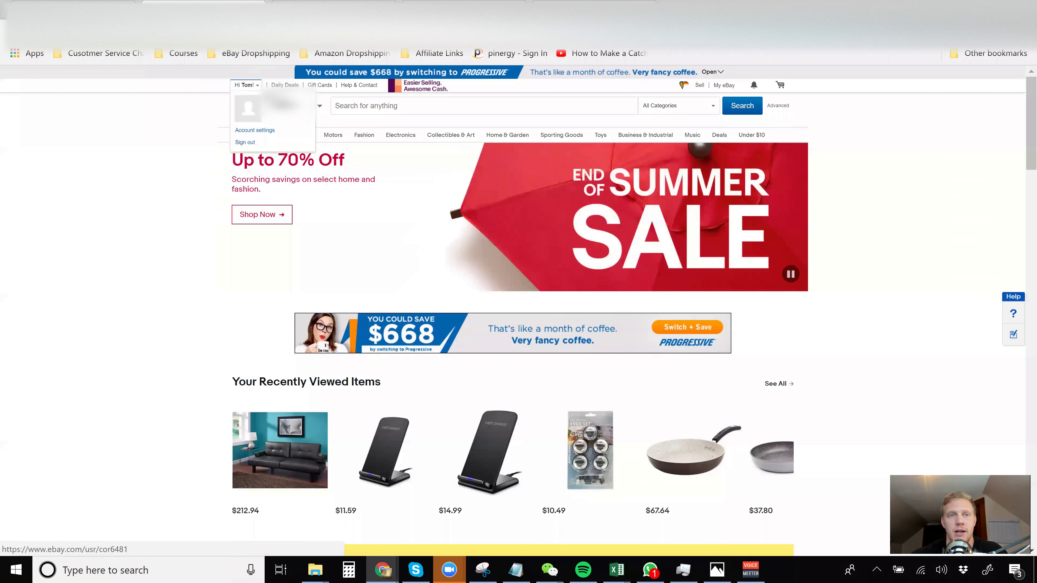
pyautogui.click(259, 131)
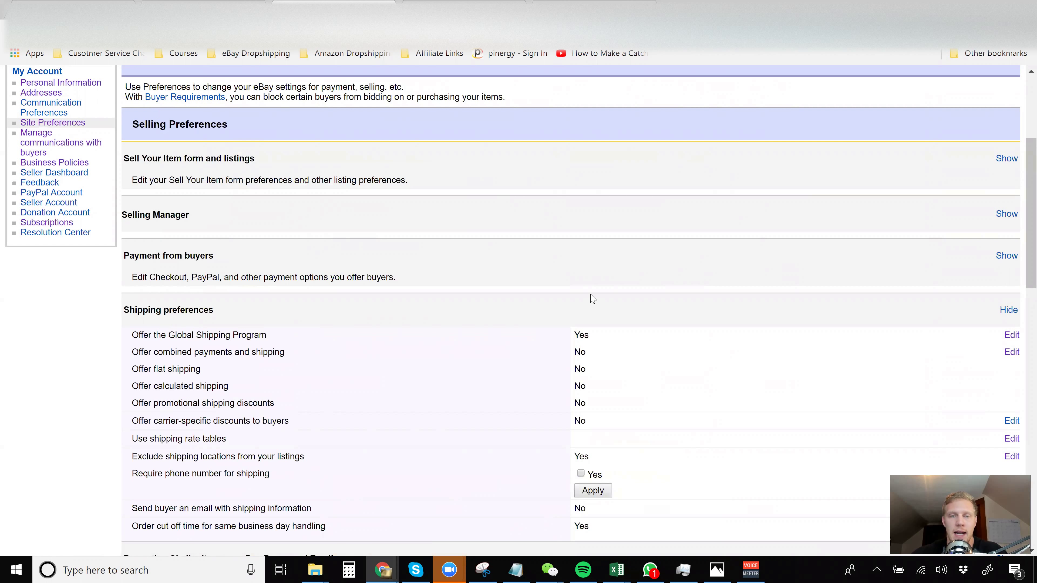
# Open the Global Shipping Program preference for editing and enroll, adding the program to all active eligible listings
pyautogui.rightClick(1013, 337)
pyautogui.click(862, 338)
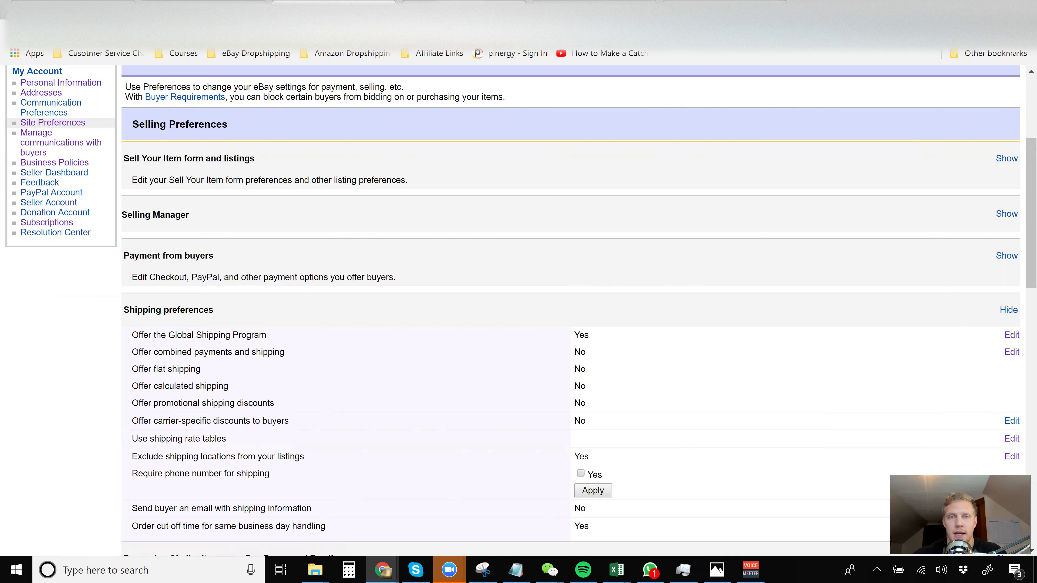
pyautogui.hotkey('ctrl', 'Tab')
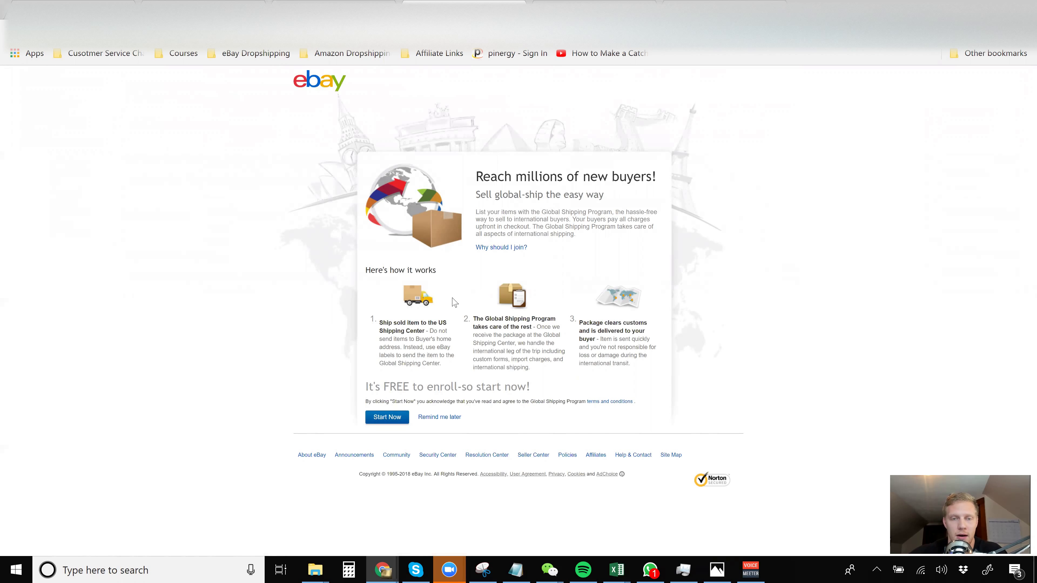
pyautogui.click(391, 421)
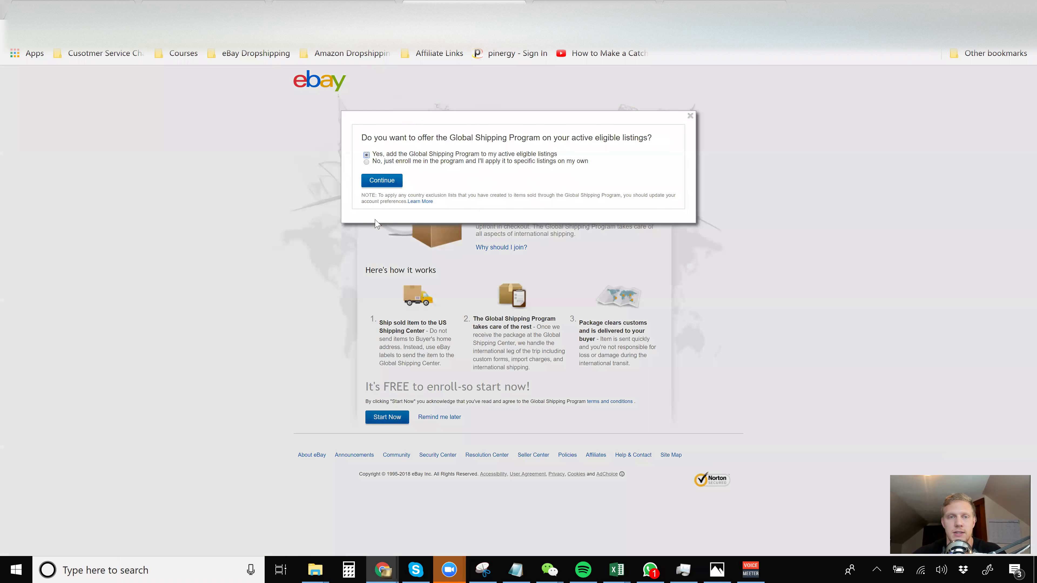
pyautogui.click(380, 181)
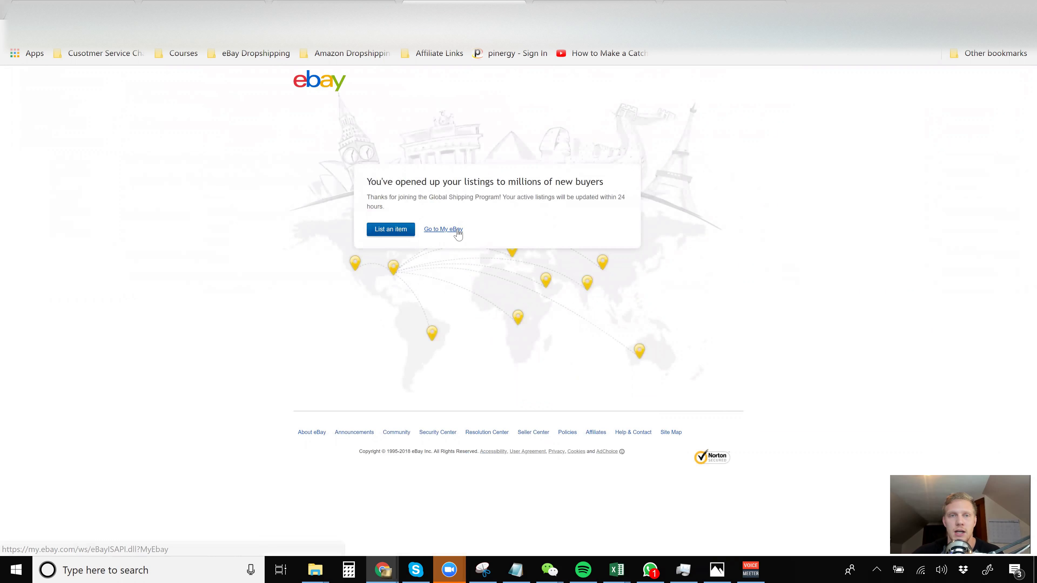
# Open the excluded shipping locations setting from the shipping preferences and save the exclusions with the Global Shipping Program override
pyautogui.click(516, 10)
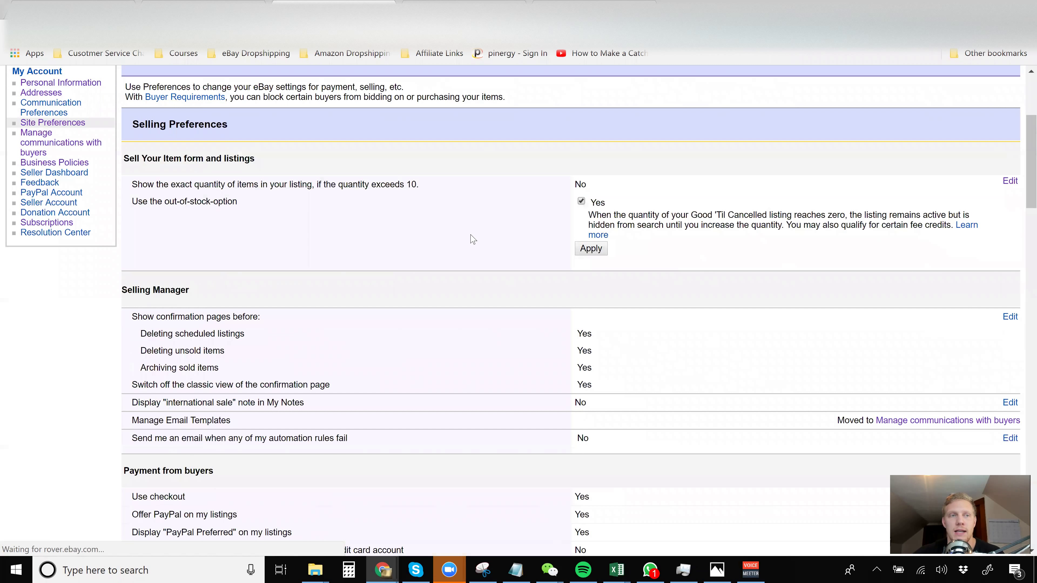
pyautogui.scroll(-2, 472, 241)
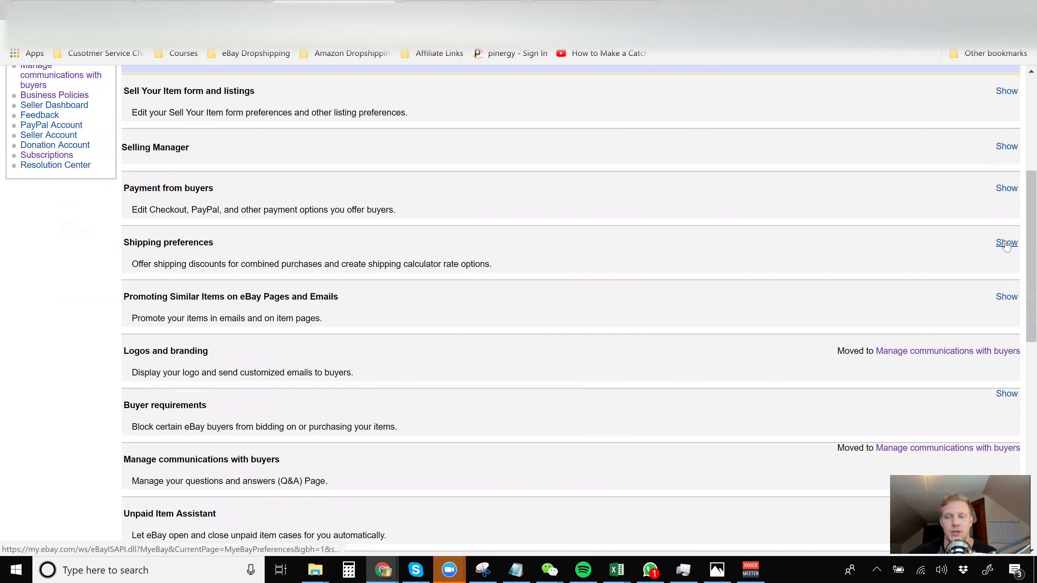
pyautogui.click(1007, 244)
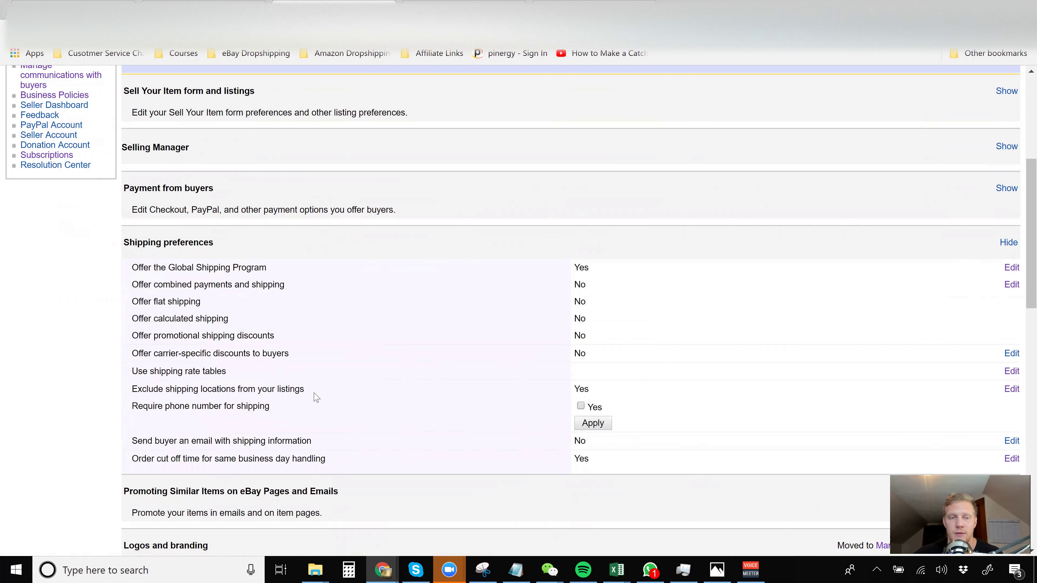
pyautogui.rightClick(1012, 391)
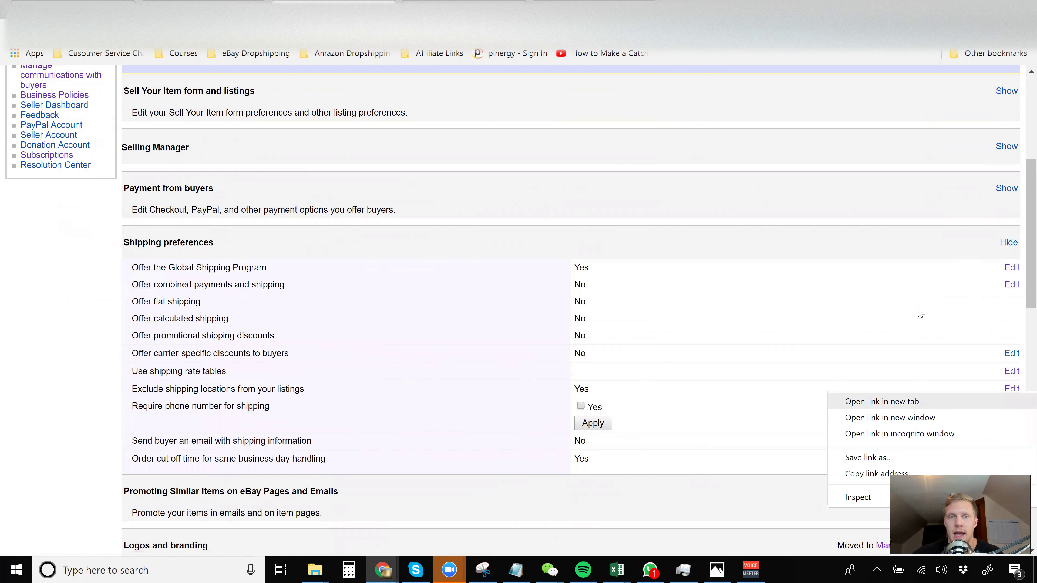
pyautogui.click(956, 403)
pyautogui.click(464, 5)
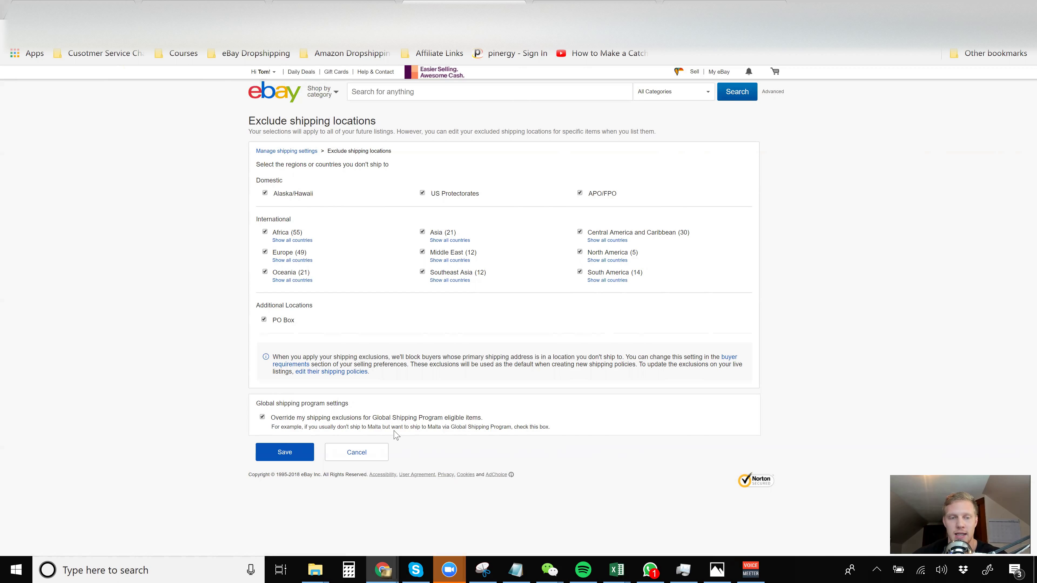
pyautogui.click(295, 453)
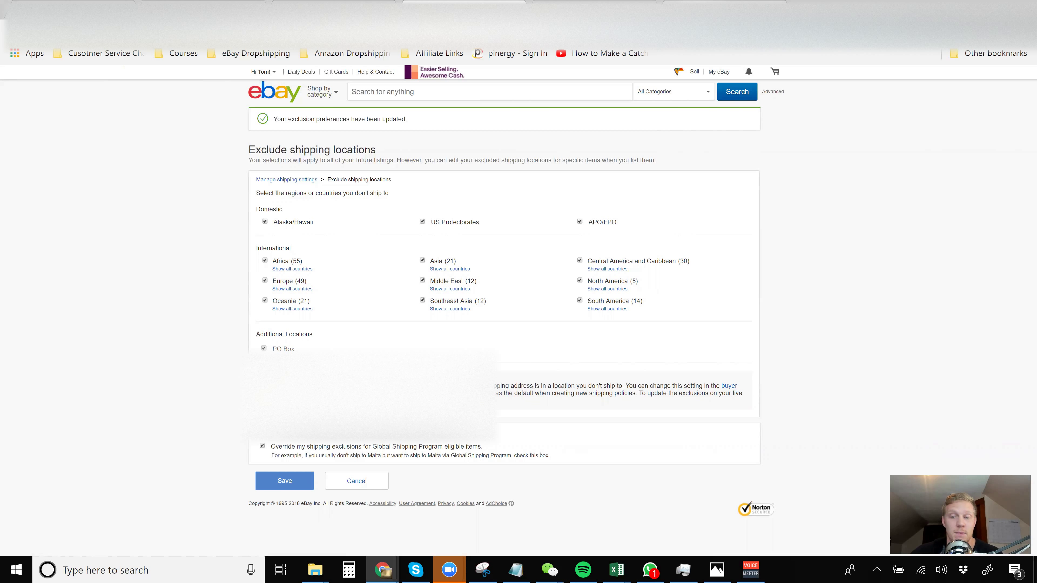
# Go to the business policies page and start creating a new shipping policy in a separate tab
pyautogui.click(694, 10)
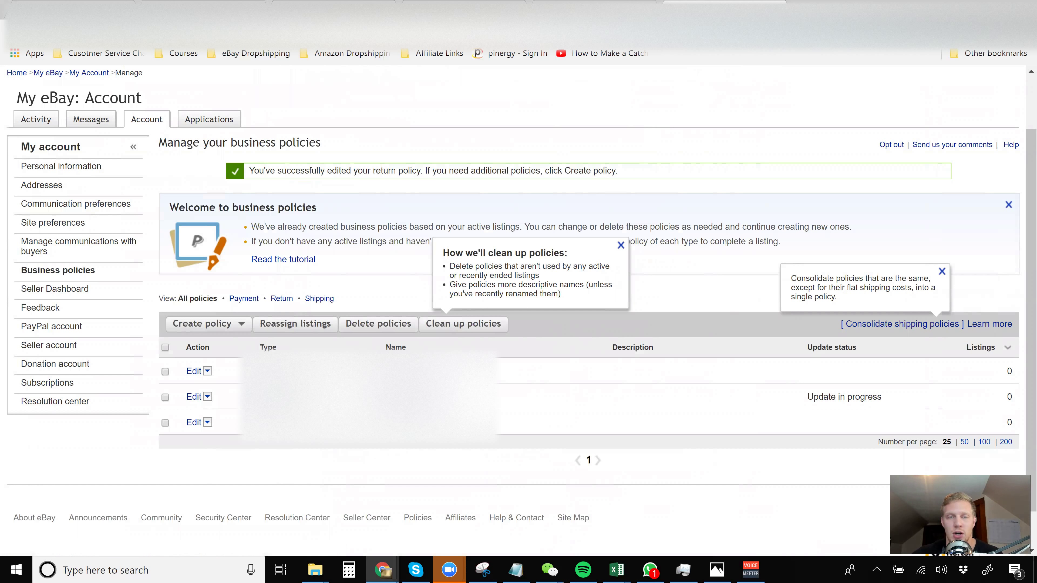
pyautogui.rightClick(416, 373)
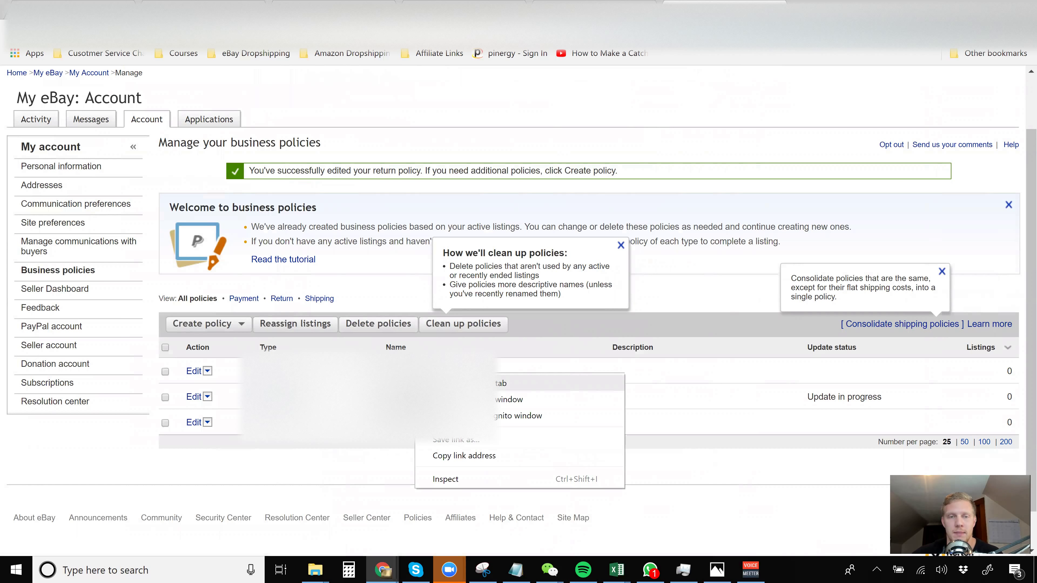
pyautogui.click(240, 327)
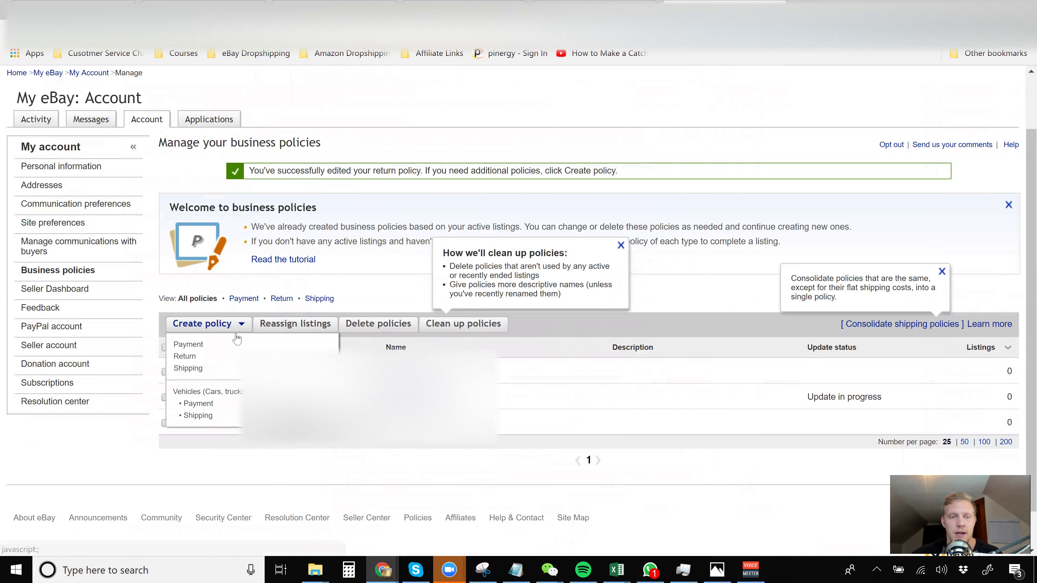
pyautogui.rightClick(208, 369)
pyautogui.click(237, 377)
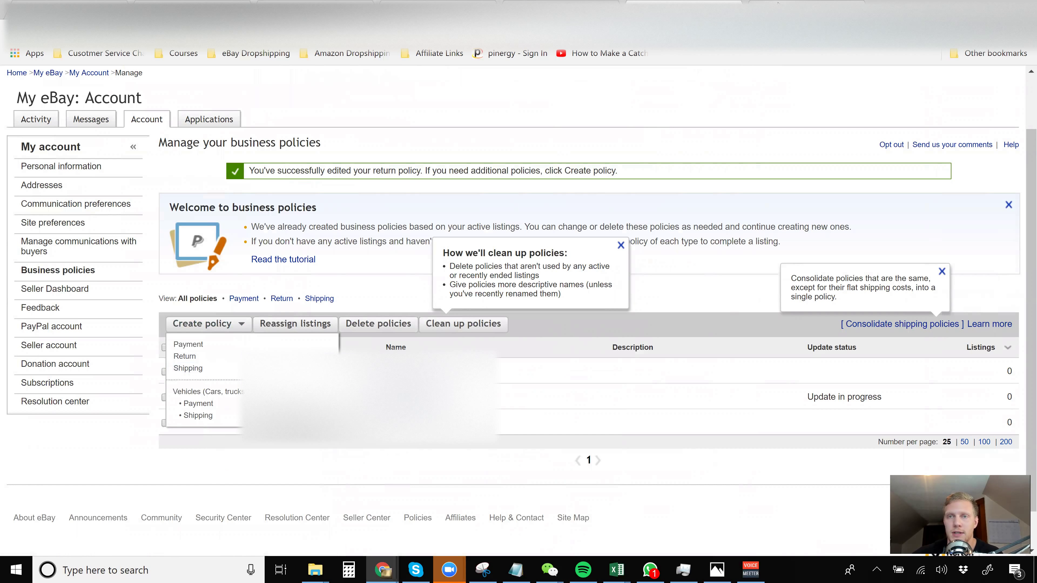
pyautogui.click(360, 11)
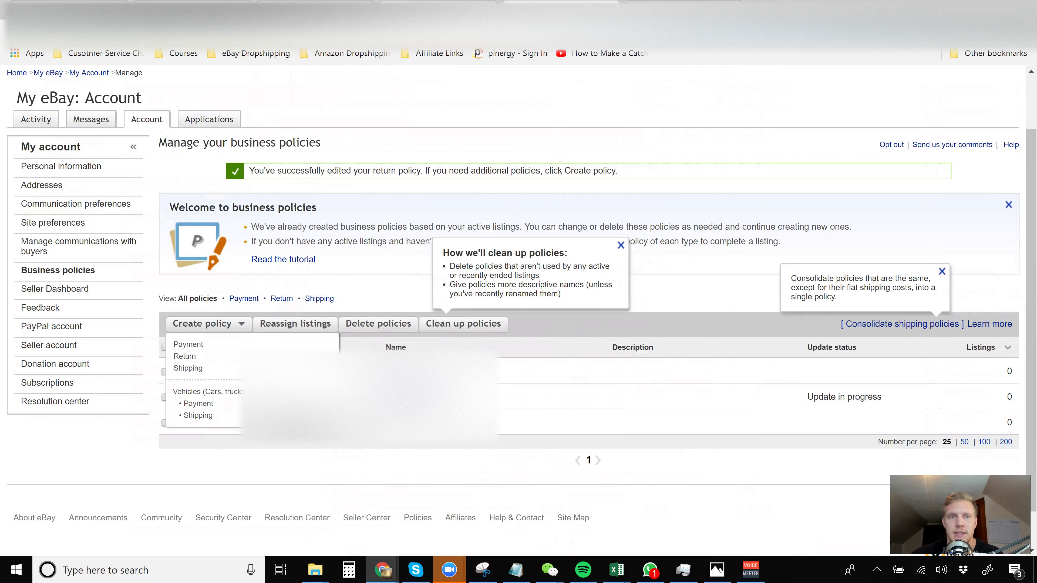
pyautogui.click(361, 12)
pyautogui.click(566, 11)
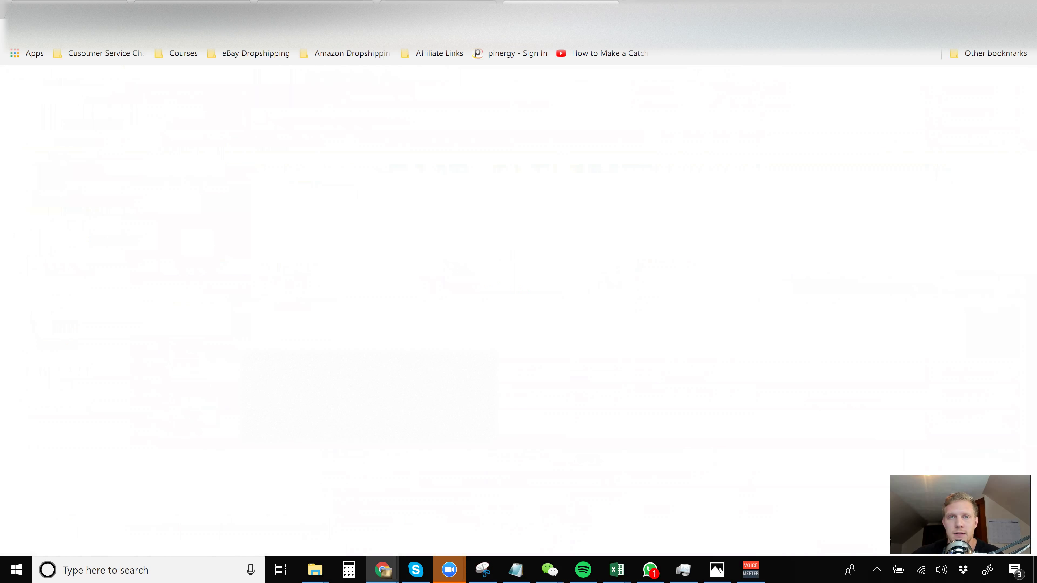
# Open the new shipping policy's exclusion list and clear all excluded locations
pyautogui.scroll(-5, 596, 160)
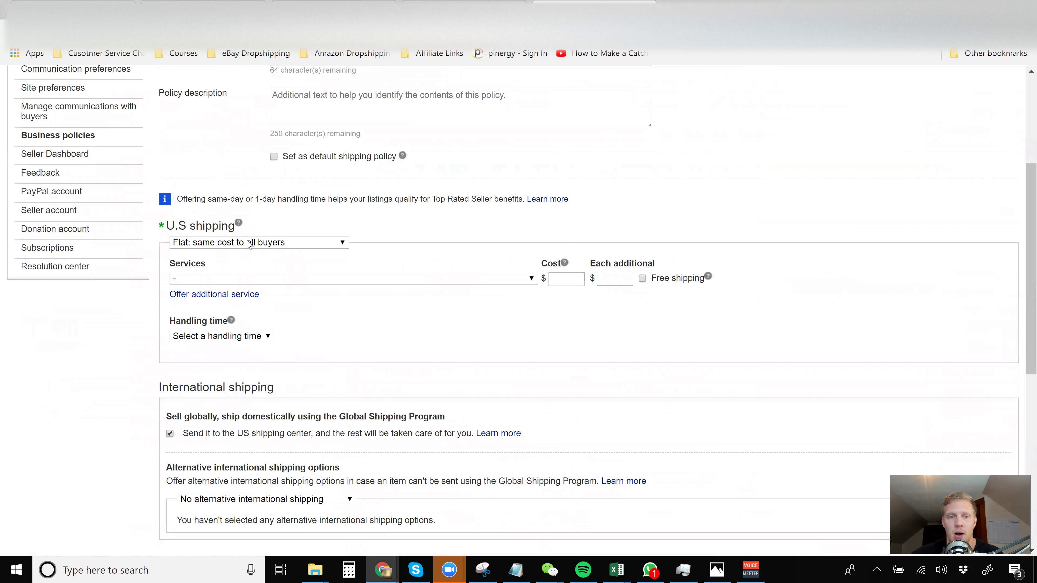
pyautogui.scroll(-3, 469, 286)
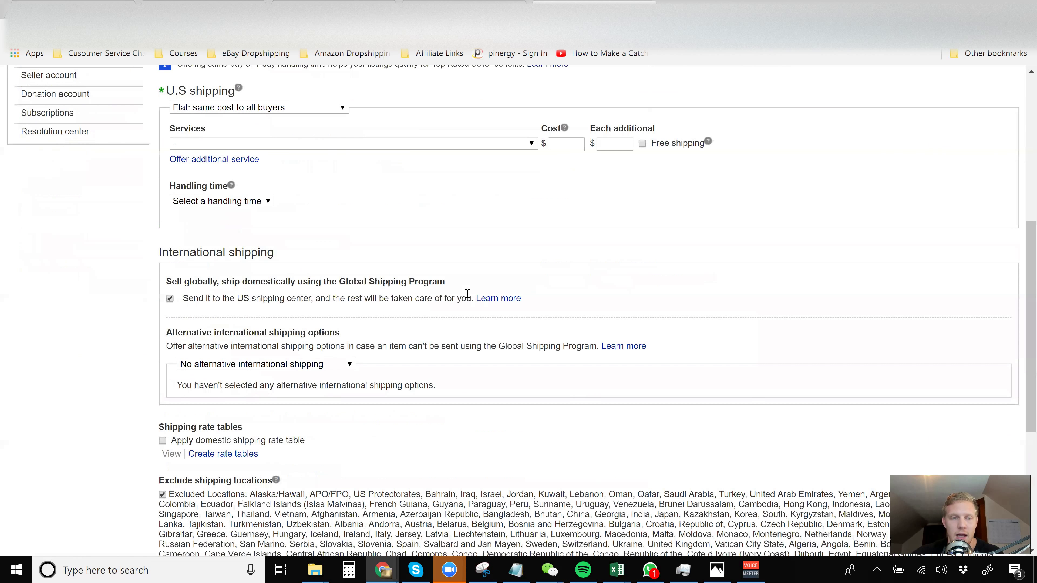
pyautogui.scroll(-2, 460, 302)
pyautogui.scroll(-5, 453, 308)
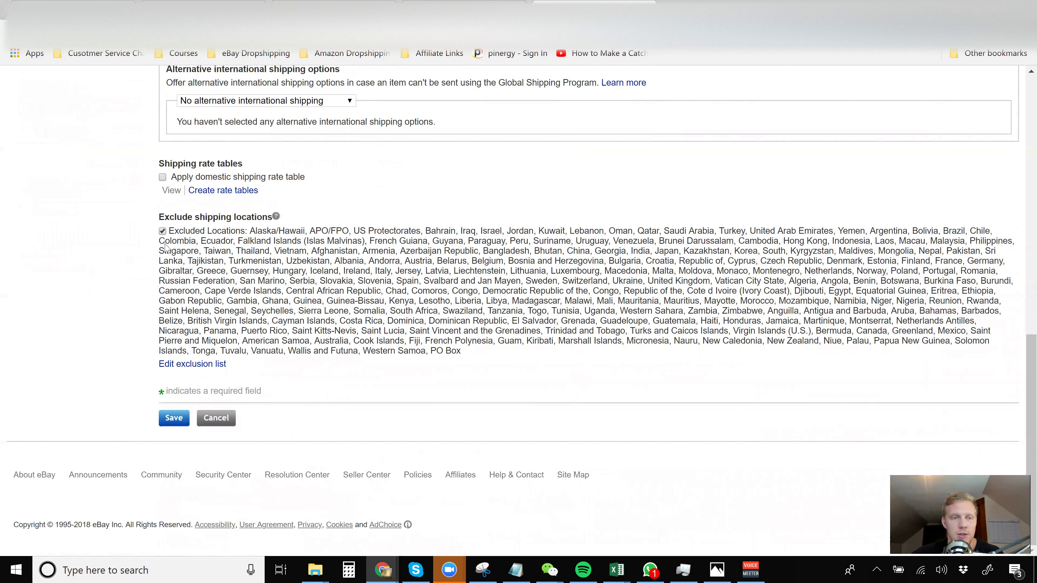
pyautogui.click(198, 365)
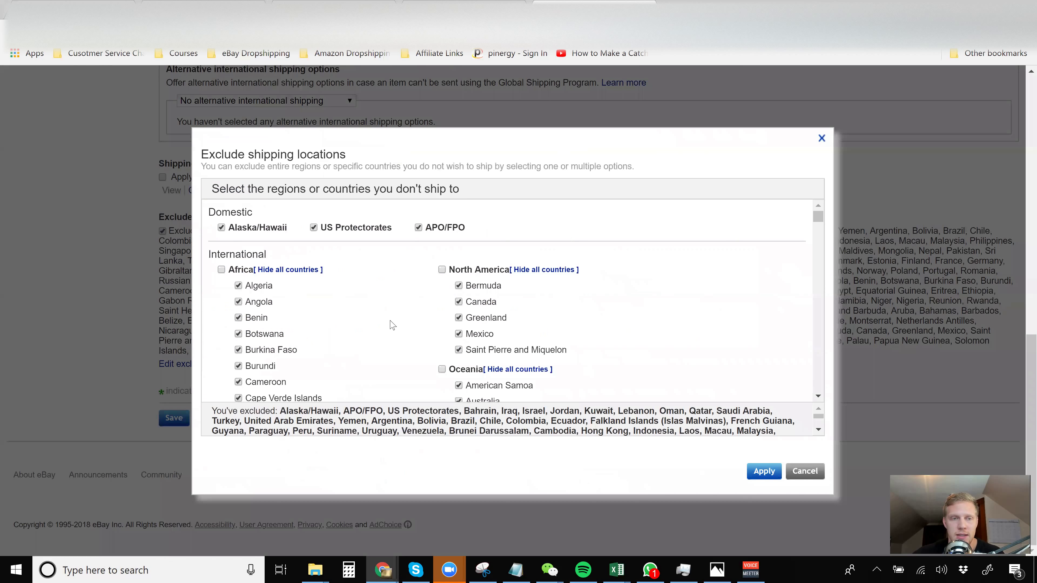
pyautogui.scroll(-10, 410, 309)
pyautogui.scroll(-10, 409, 314)
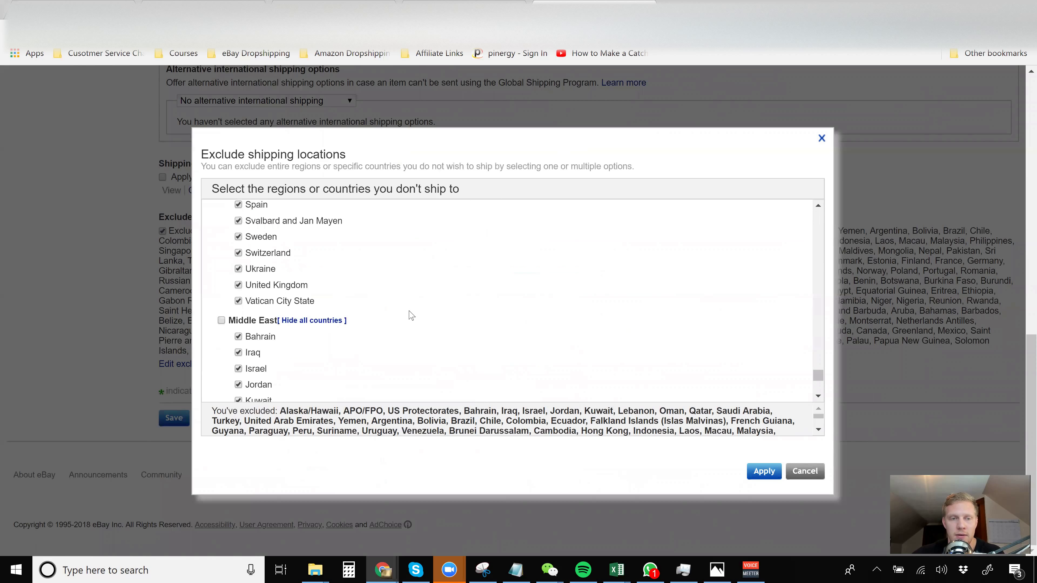
pyautogui.scroll(-3, 548, 421)
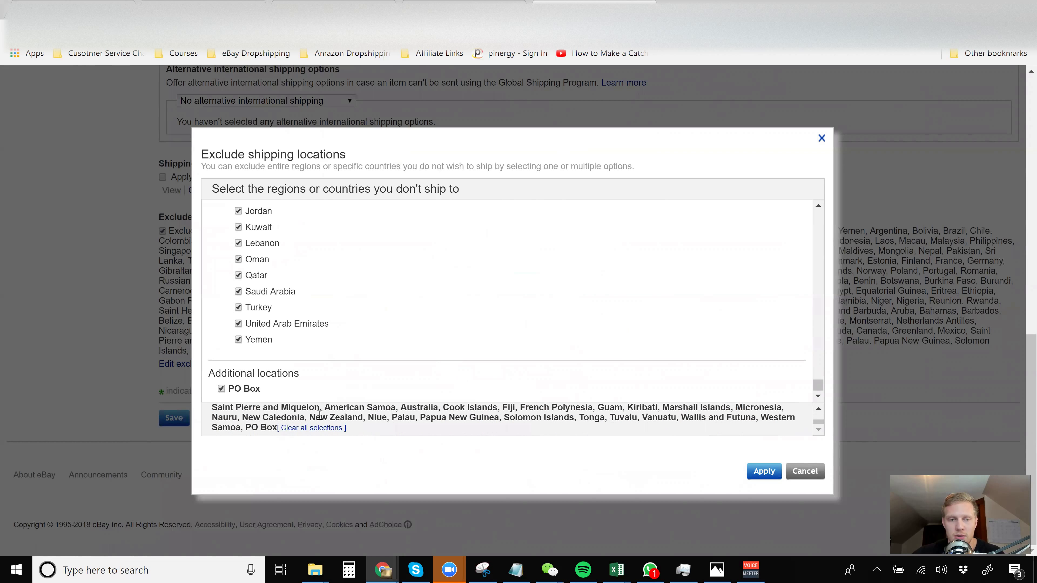
pyautogui.click(313, 428)
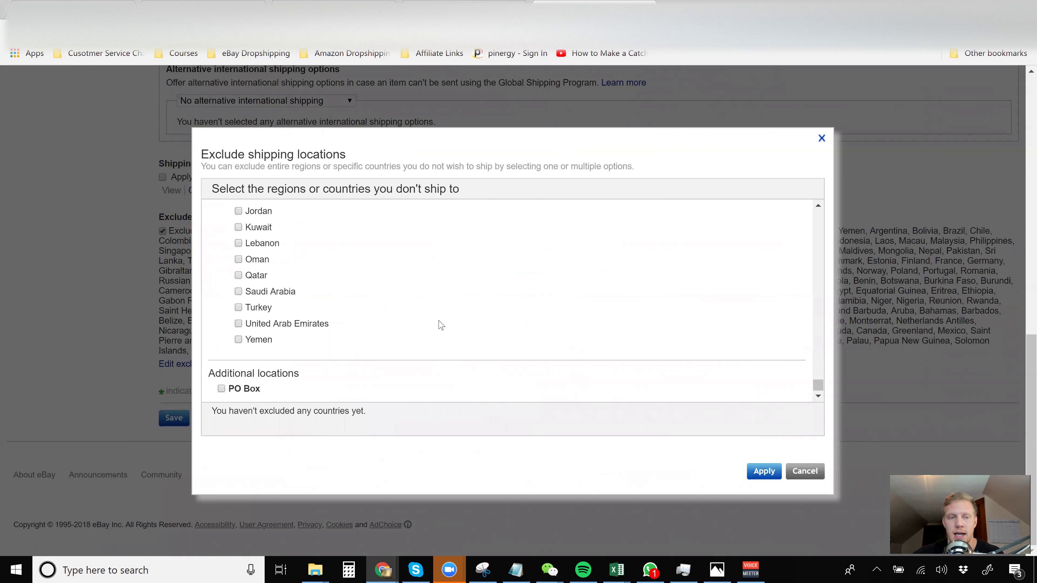
# Exclude only Alaska/Hawaii, US Protectorates, APO/FPO and PO Box from the shipping policy and apply the list
pyautogui.scroll(20, 436, 339)
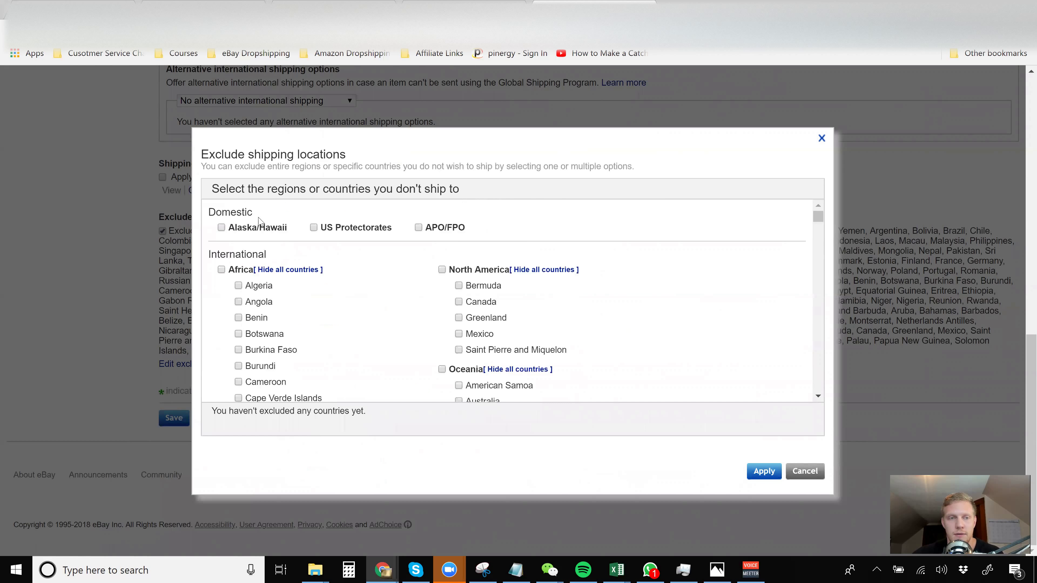
pyautogui.click(222, 228)
pyautogui.click(313, 228)
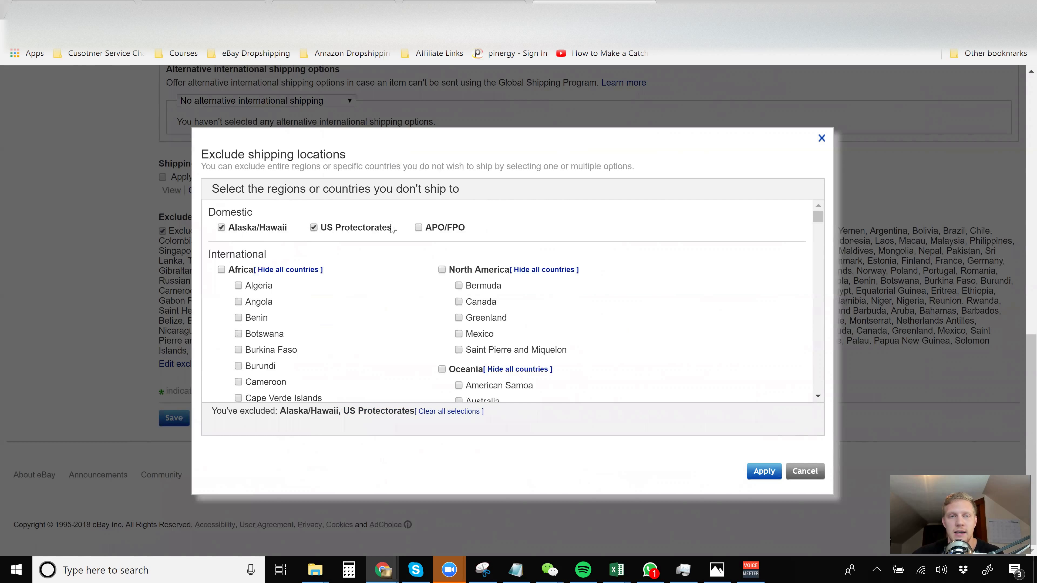
pyautogui.click(418, 228)
pyautogui.scroll(-2, 442, 282)
pyautogui.scroll(-18, 443, 282)
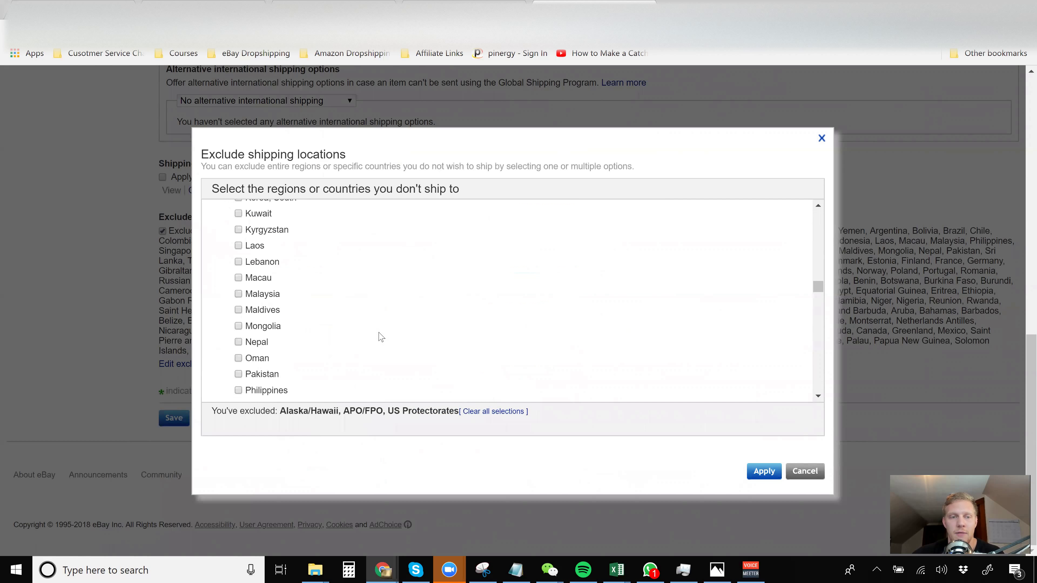
pyautogui.click(221, 389)
pyautogui.scroll(15, 345, 335)
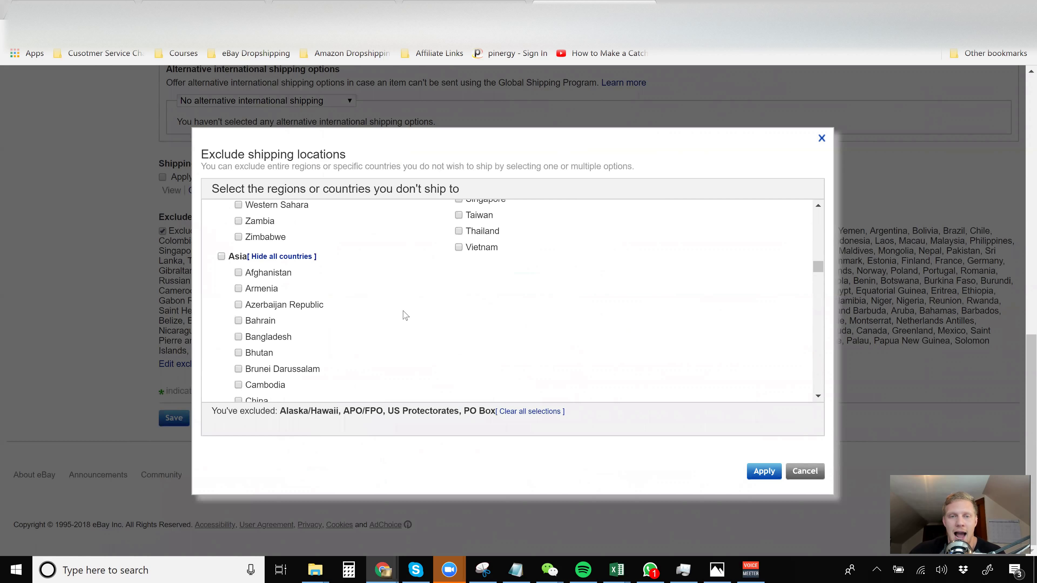
pyautogui.scroll(8, 405, 315)
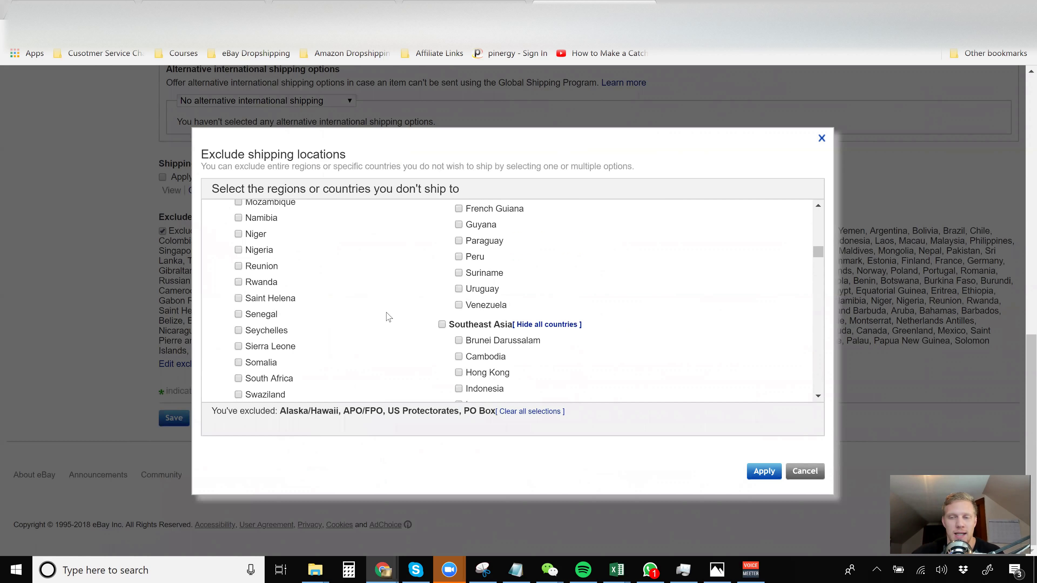
pyautogui.scroll(10, 388, 314)
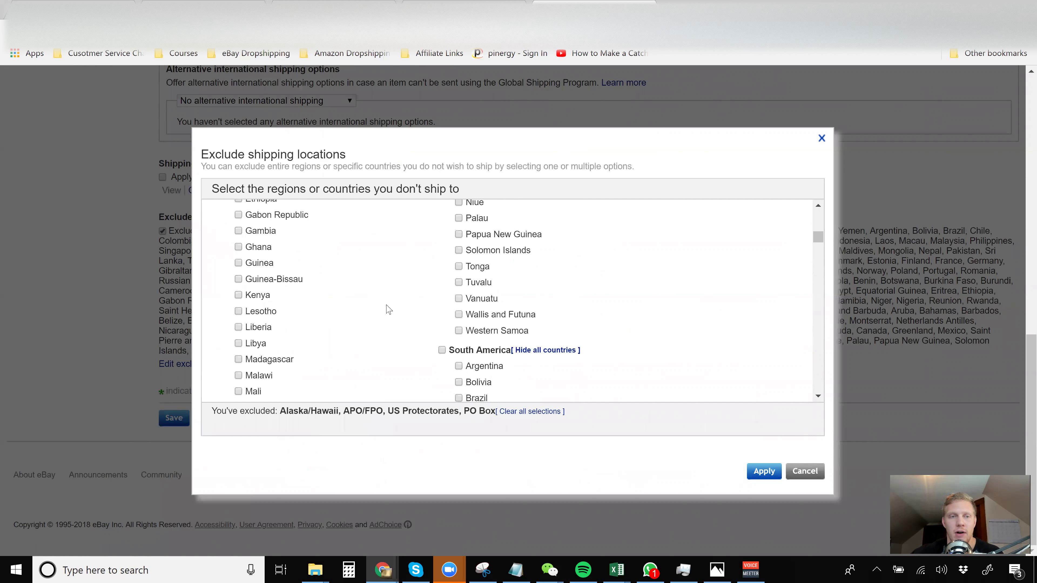
pyautogui.click(763, 471)
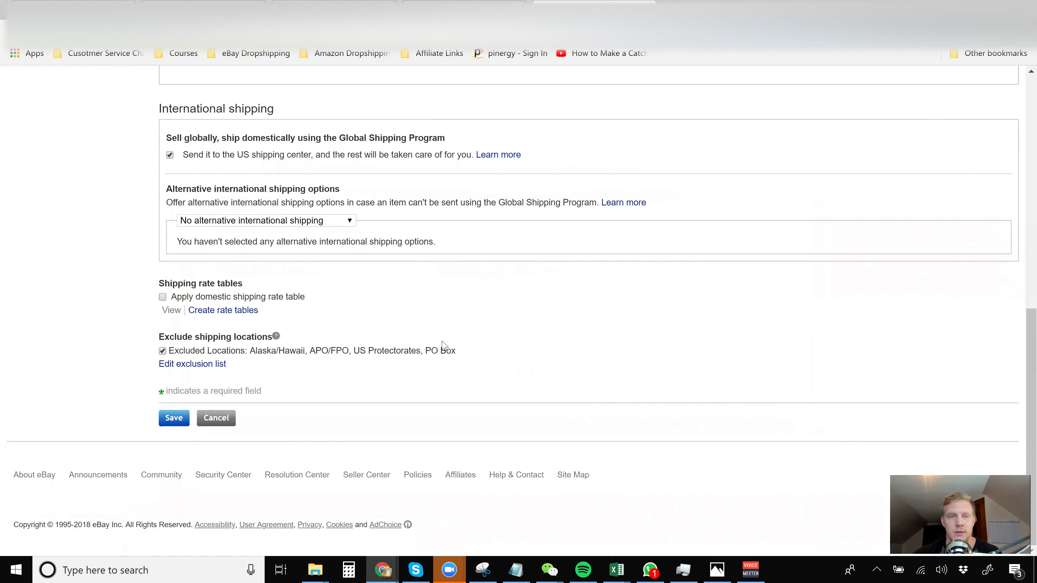
pyautogui.scroll(3, 443, 343)
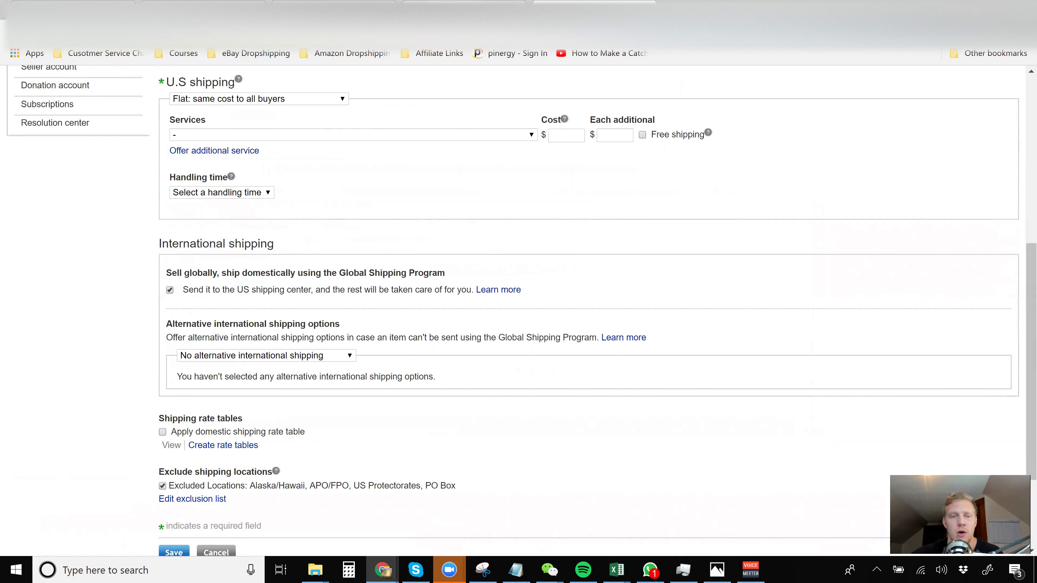
# Open the existing return policy from the business policies page and toggle international returns off and back on
pyautogui.click(449, 2)
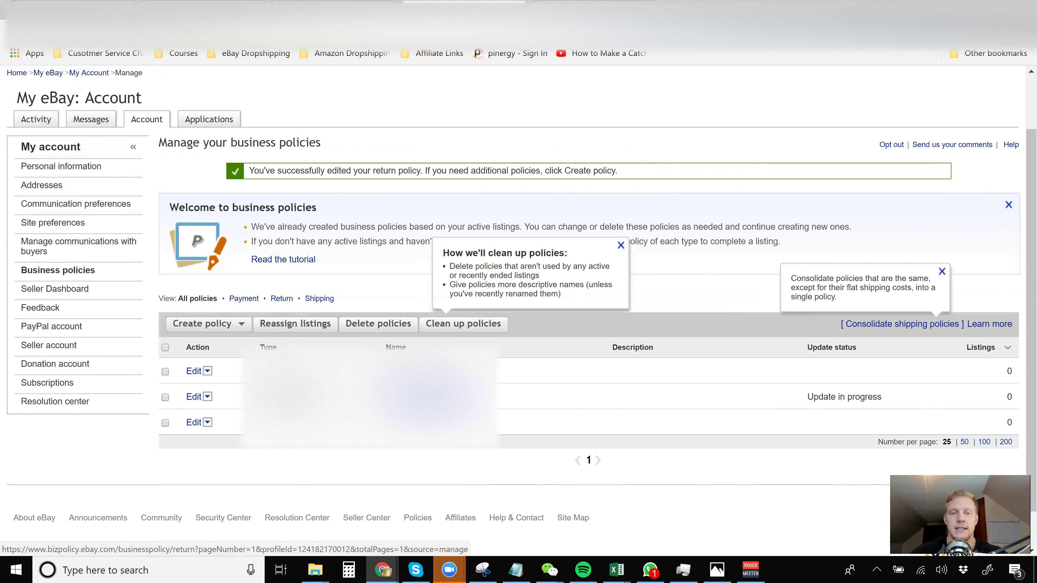
pyautogui.rightClick(411, 398)
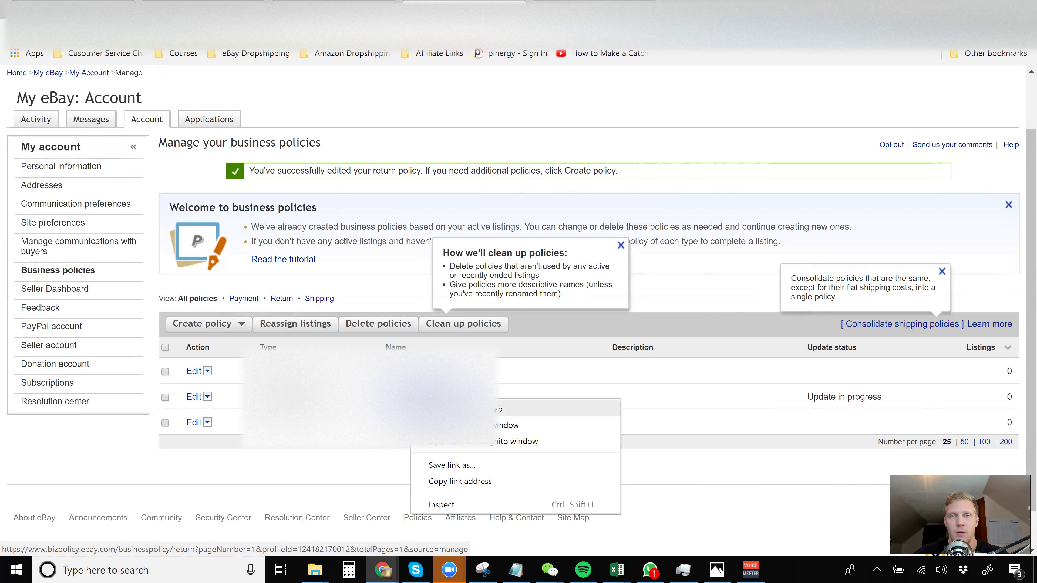
pyautogui.press('Escape')
pyautogui.click(696, 11)
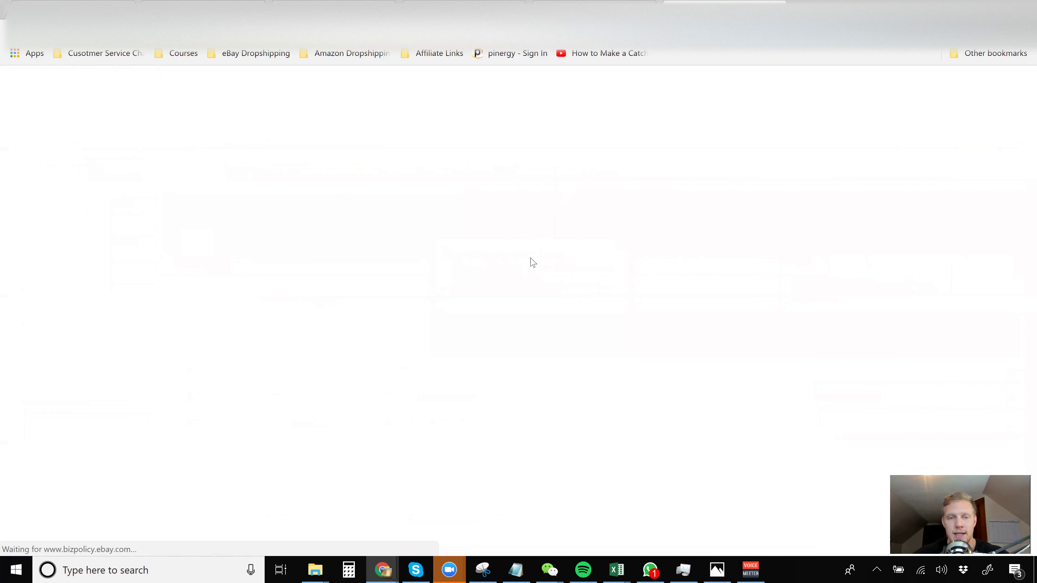
pyautogui.scroll(-5, 531, 262)
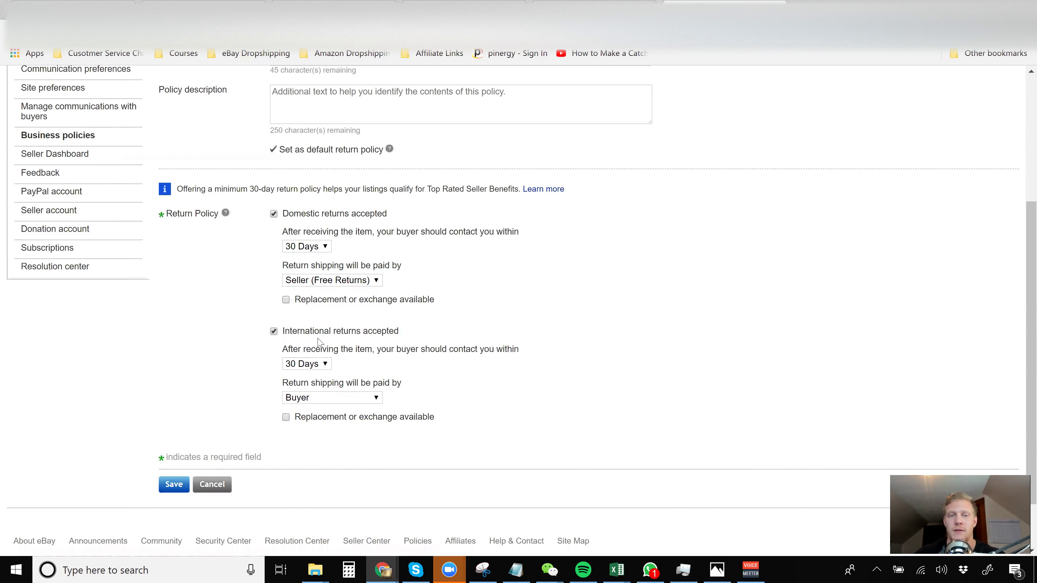
pyautogui.click(272, 333)
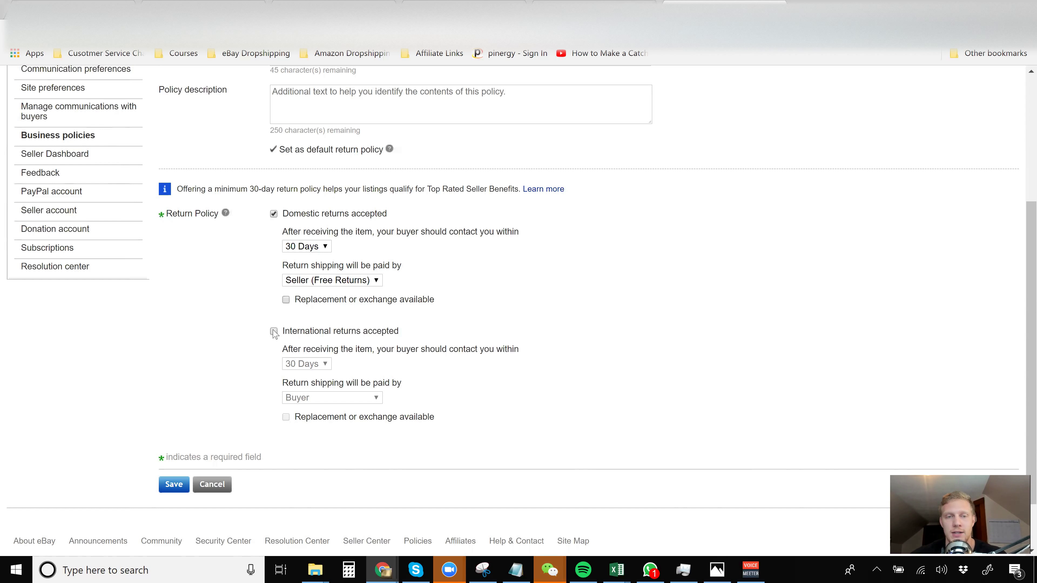
pyautogui.click(274, 332)
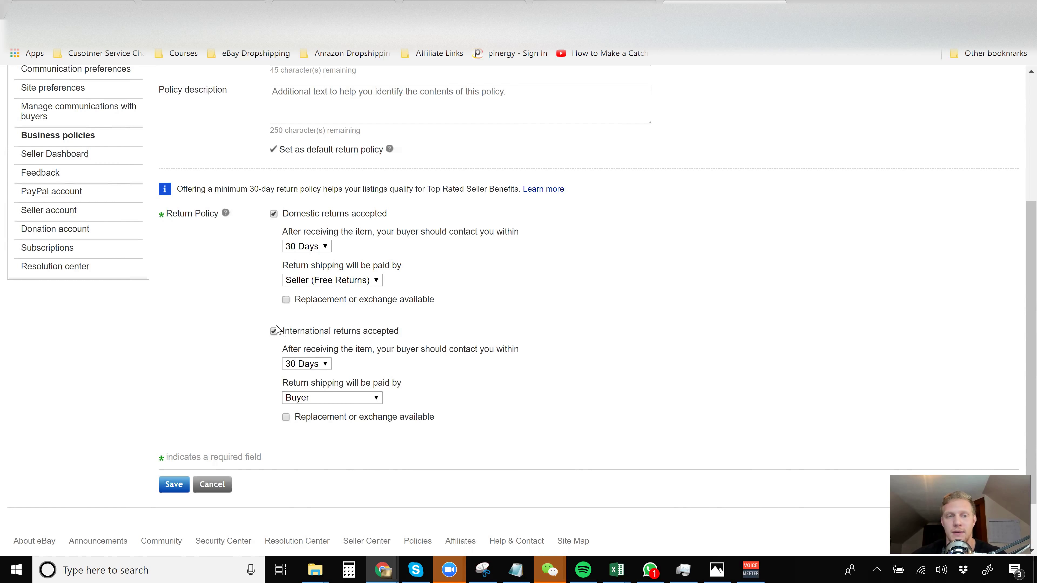